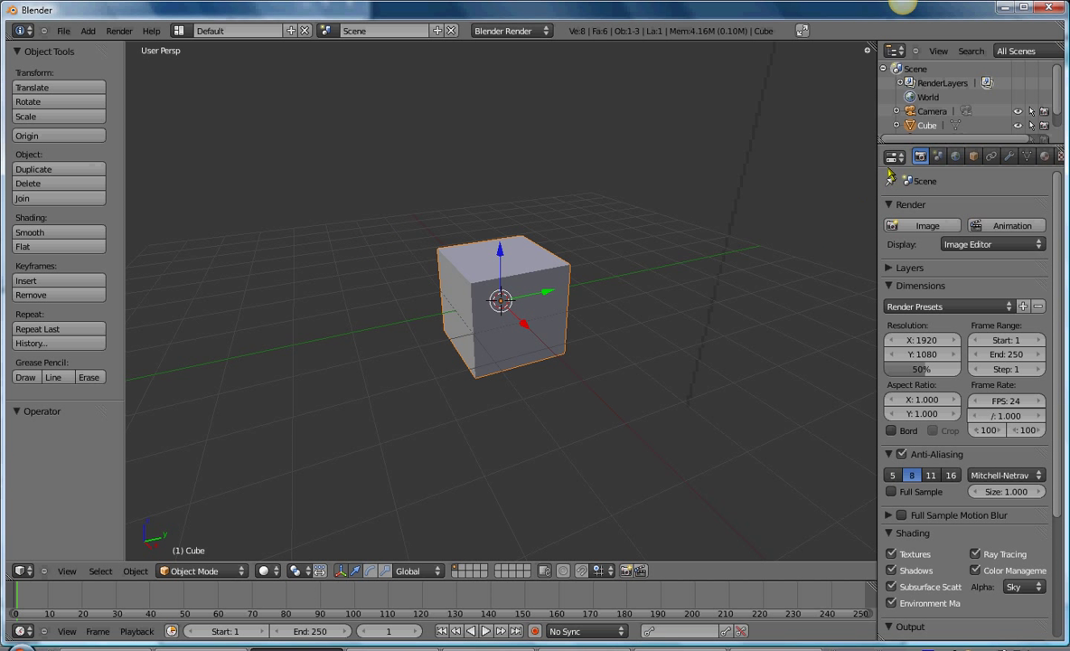
Show the cube's material settings in the Properties panel
scroll(965, 161, down, 3)
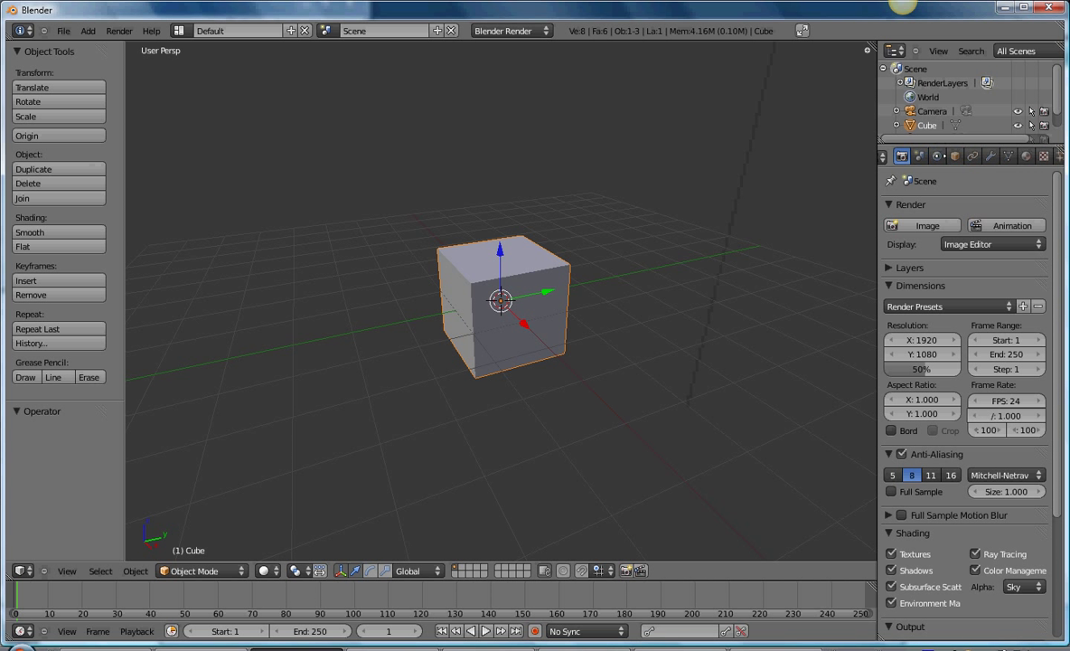
scroll(905, 156, up, 3)
scroll(961, 156, down, 1)
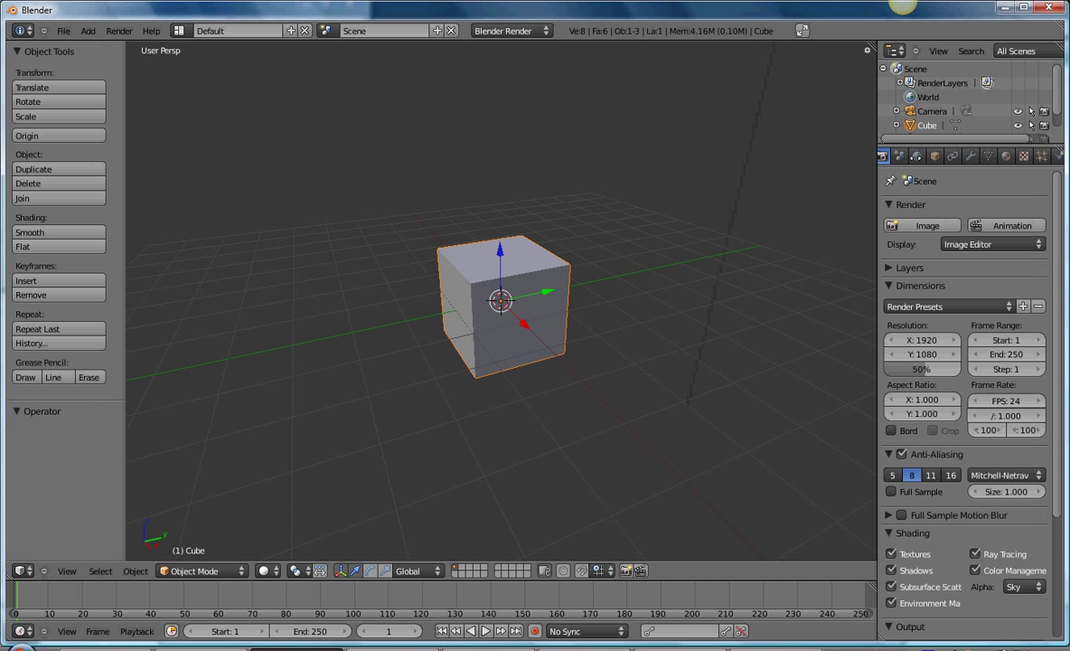
scroll(890, 151, up, 1)
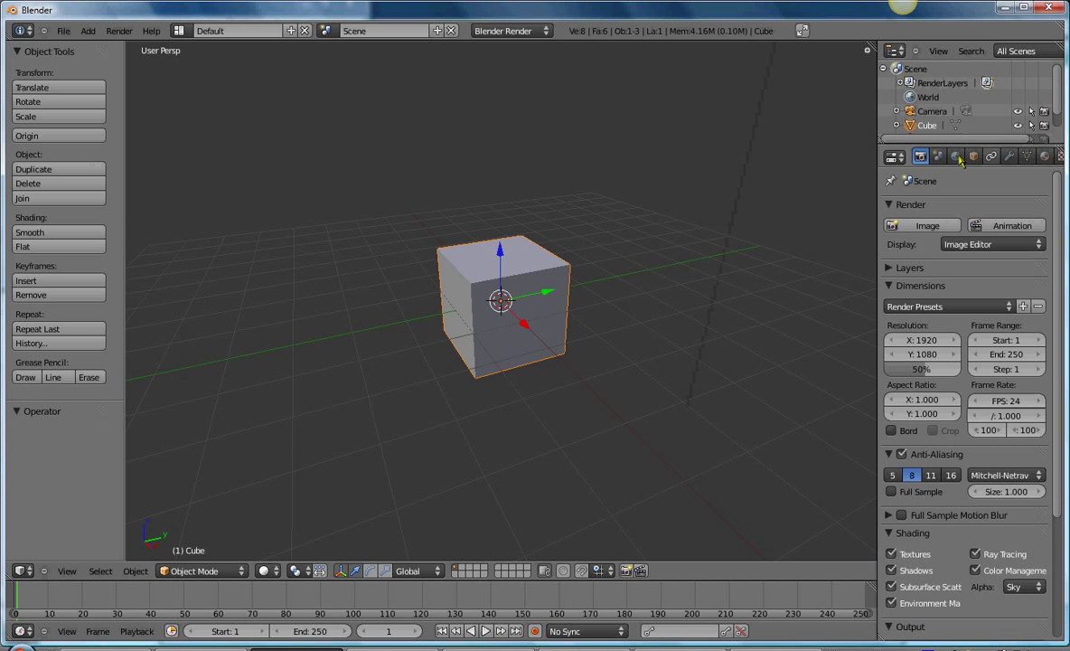
click(1045, 157)
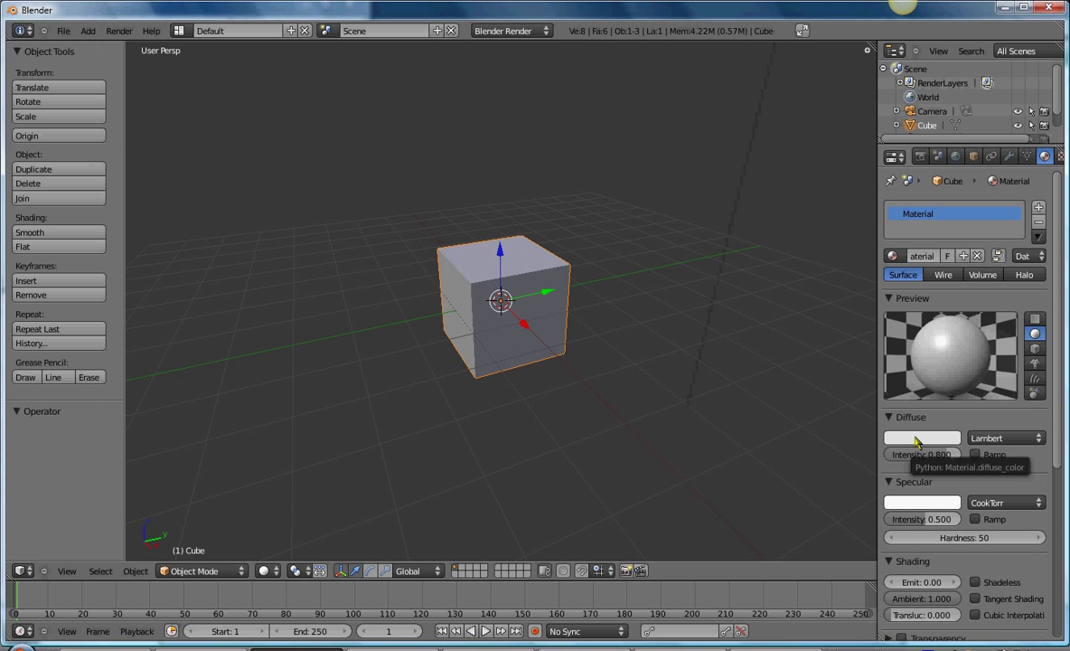
Set the diffuse colour to a pale blue-grey, R 0.433, G 0.570, B 0.593
click(916, 440)
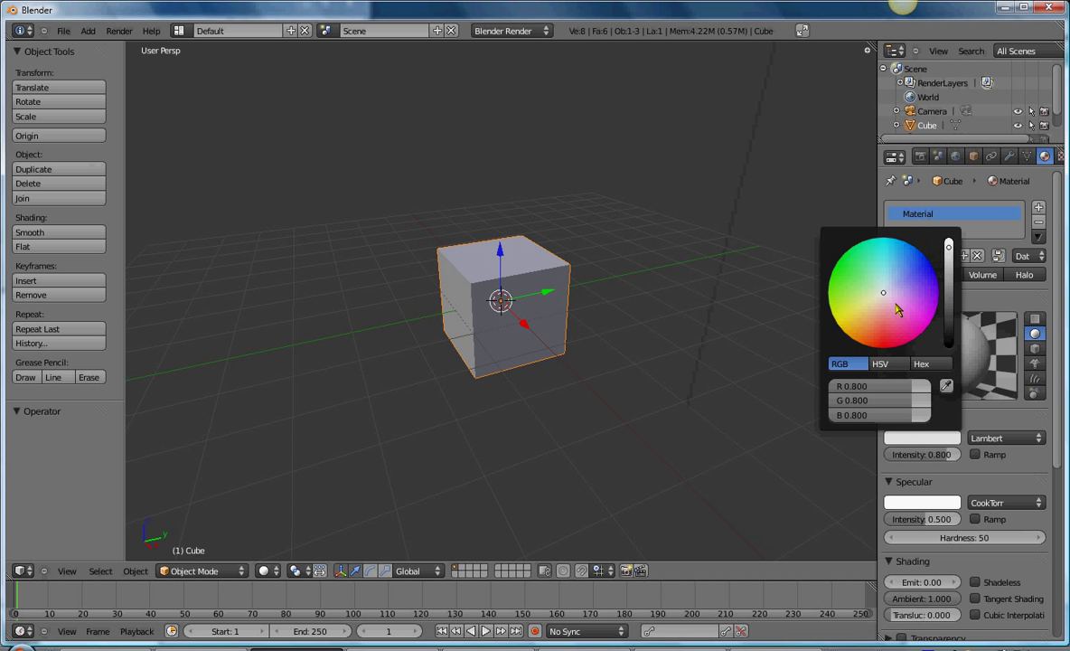
mouse_move(824, 288)
mouse_down()
mouse_move(876, 345)
mouse_move(846, 270)
mouse_move(933, 286)
mouse_move(838, 312)
mouse_move(885, 278)
mouse_up()
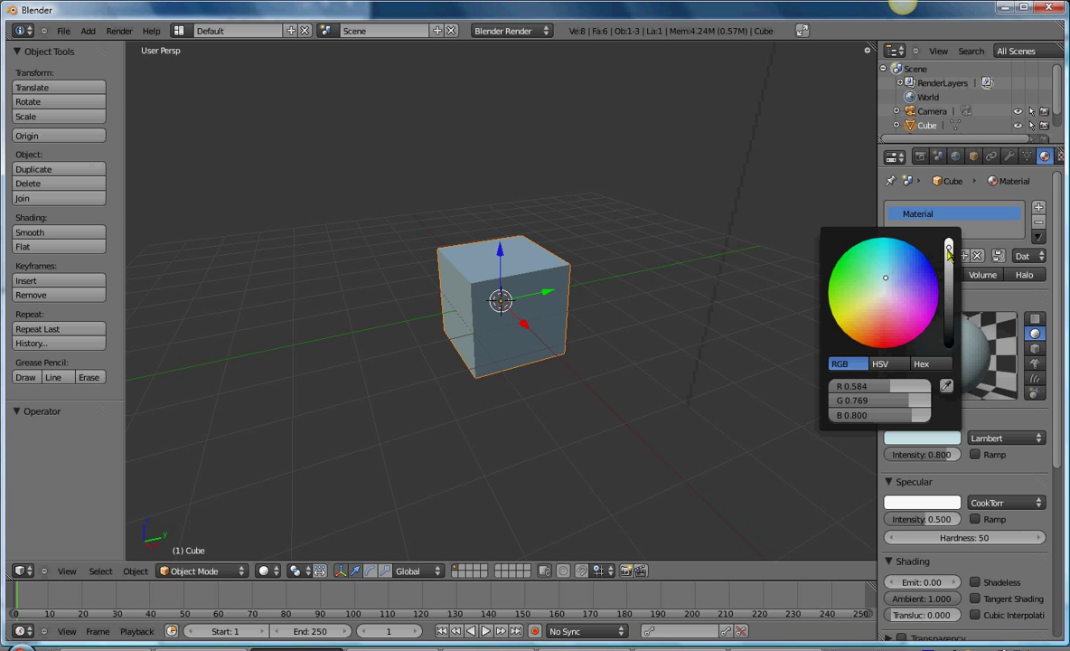
drag(950, 253, 950, 252)
mouse_move(949, 255)
mouse_down()
mouse_move(952, 244)
mouse_move(952, 273)
mouse_move(948, 260)
mouse_up()
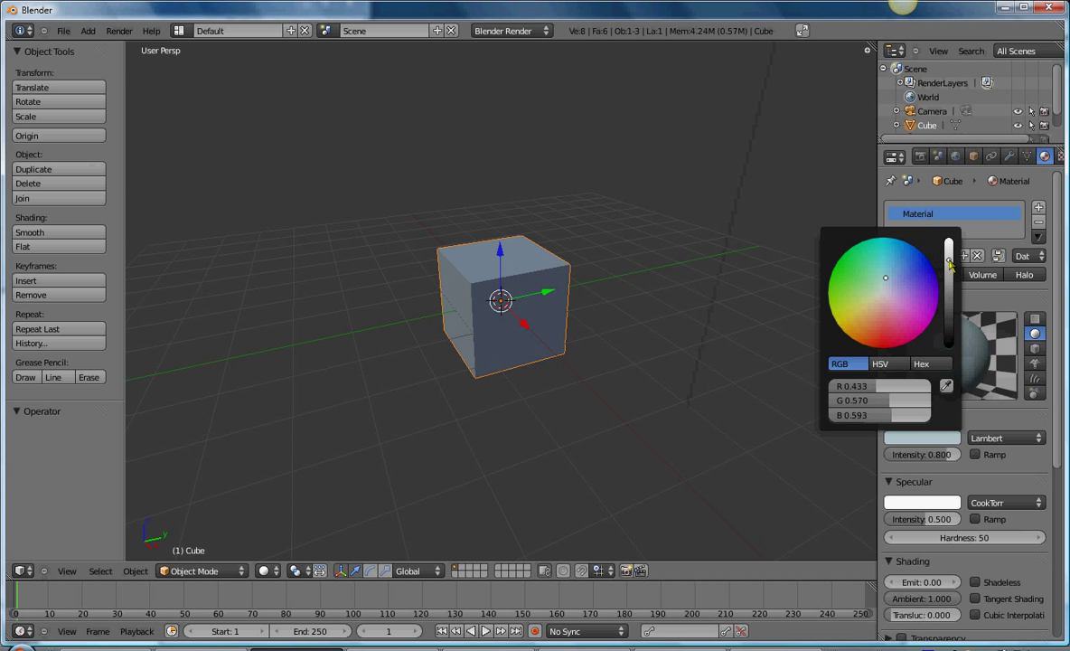
click(863, 386)
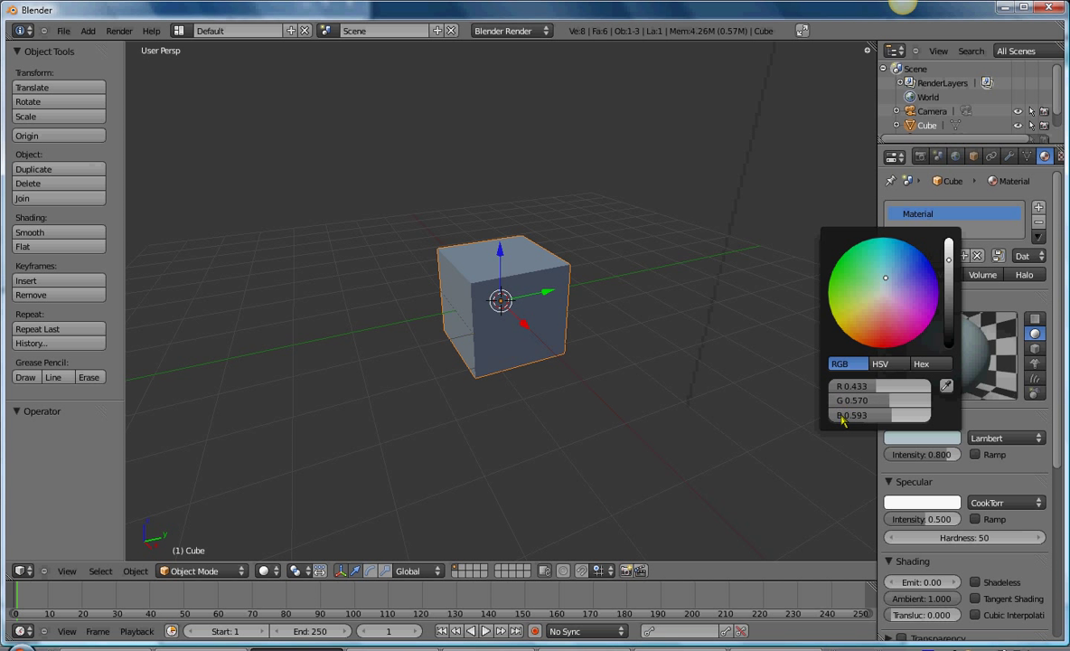
key(Return)
click(919, 442)
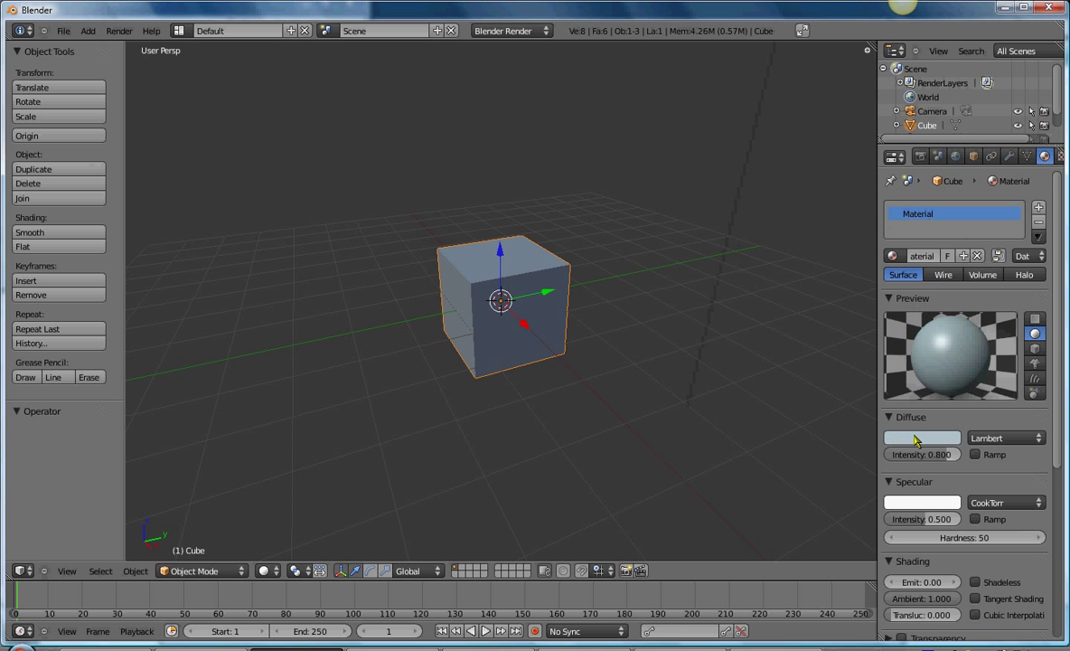
Eyedrop a near-black dark grey from the viewport as the cube's diffuse colour
click(913, 438)
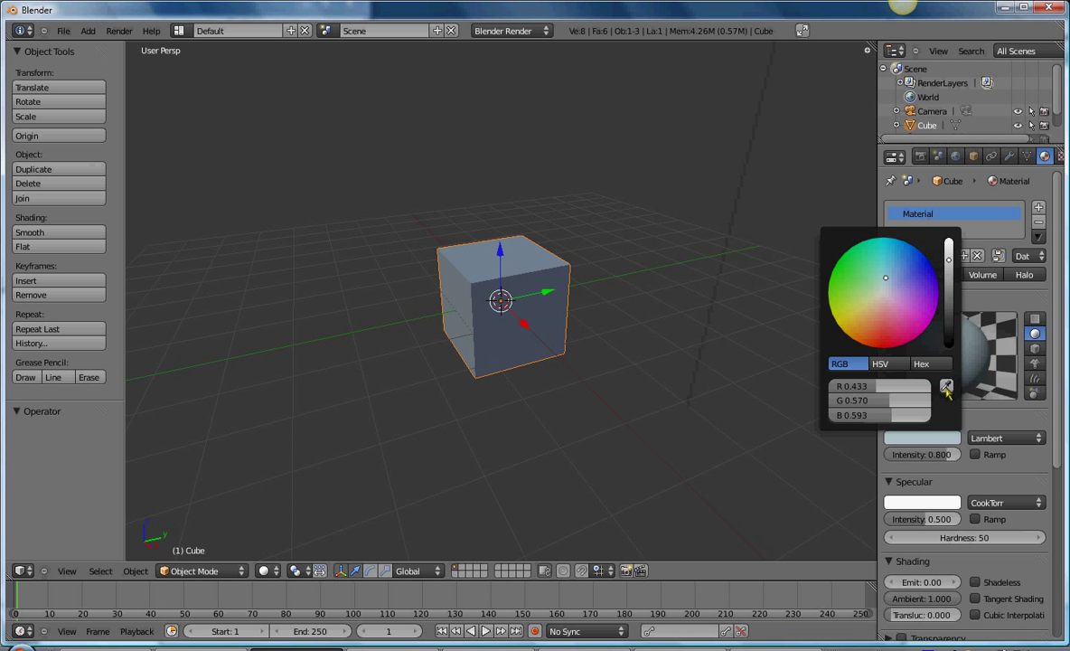
click(946, 387)
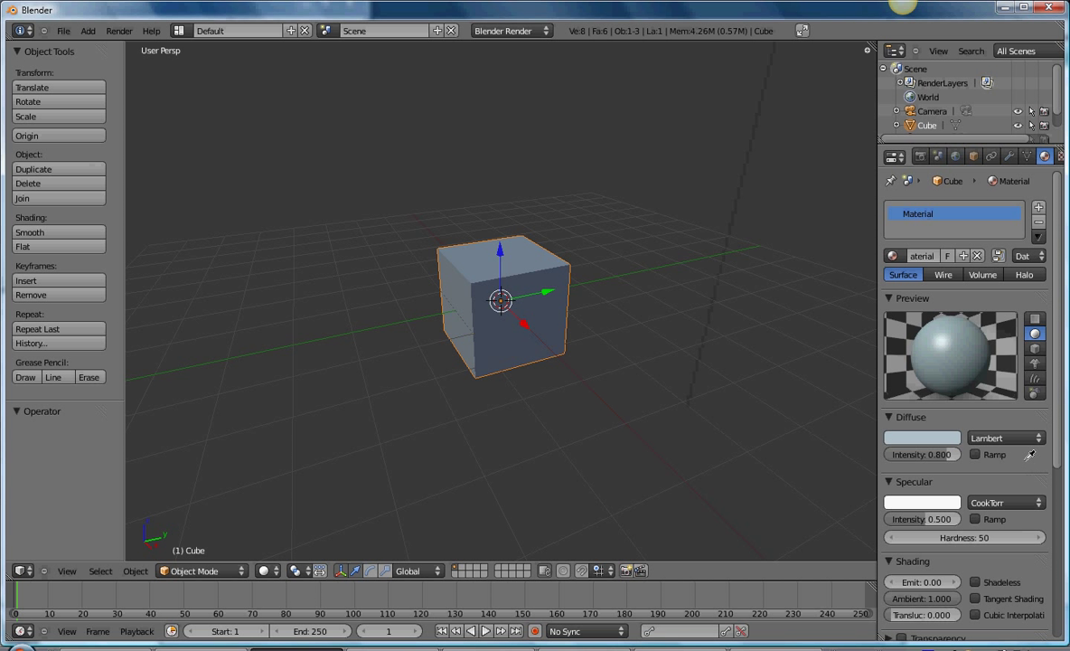
click(976, 461)
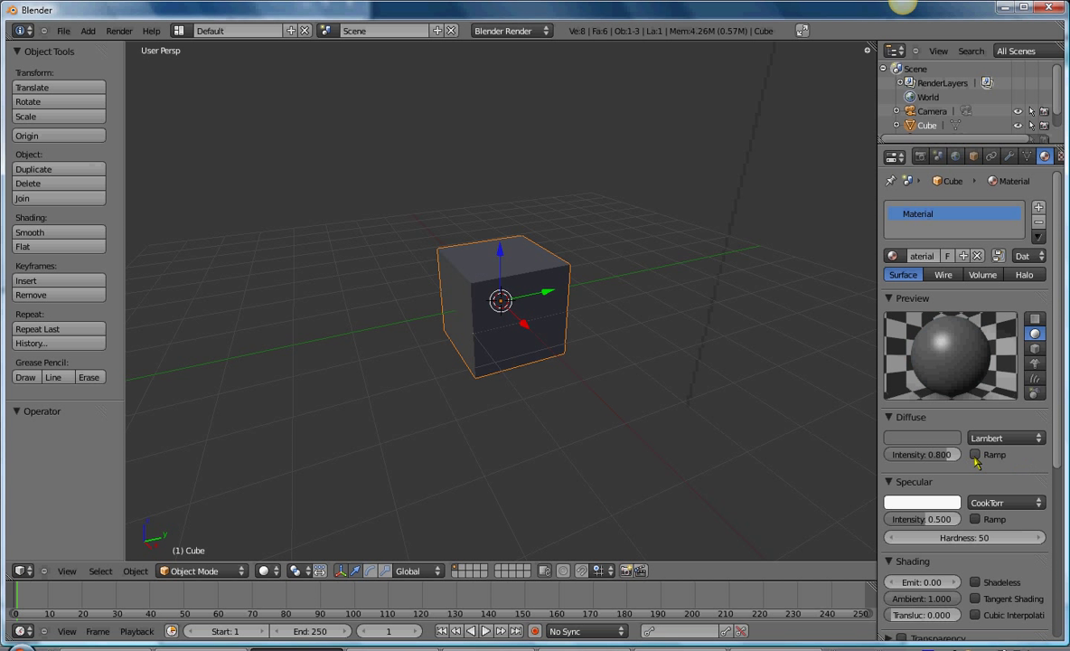
scroll(976, 461, down, 1)
Enable a diffuse colour ramp, colour its first stop, and move the second stop to 0.616
scroll(976, 456, down, 1)
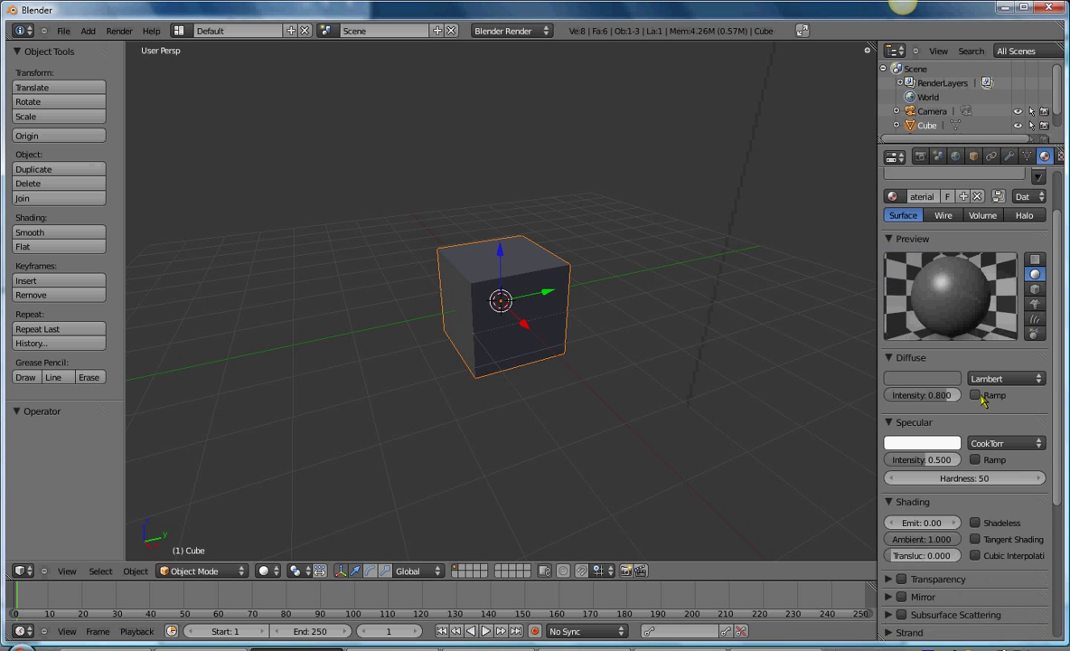
click(976, 395)
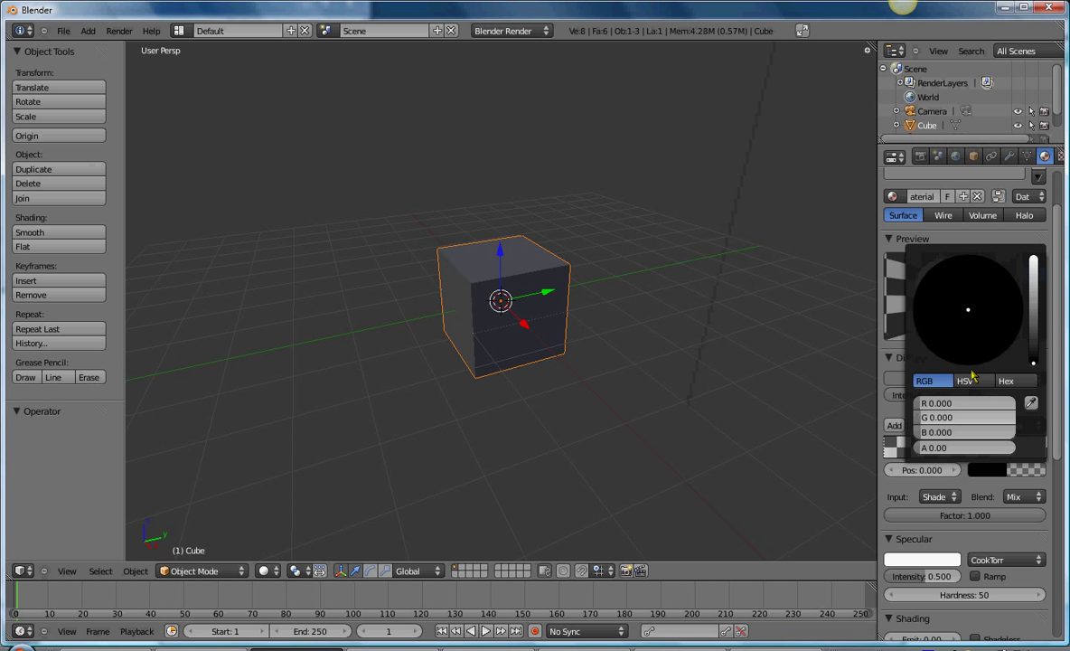
click(994, 469)
scroll(1005, 347, up, 5)
scroll(1005, 347, up, 8)
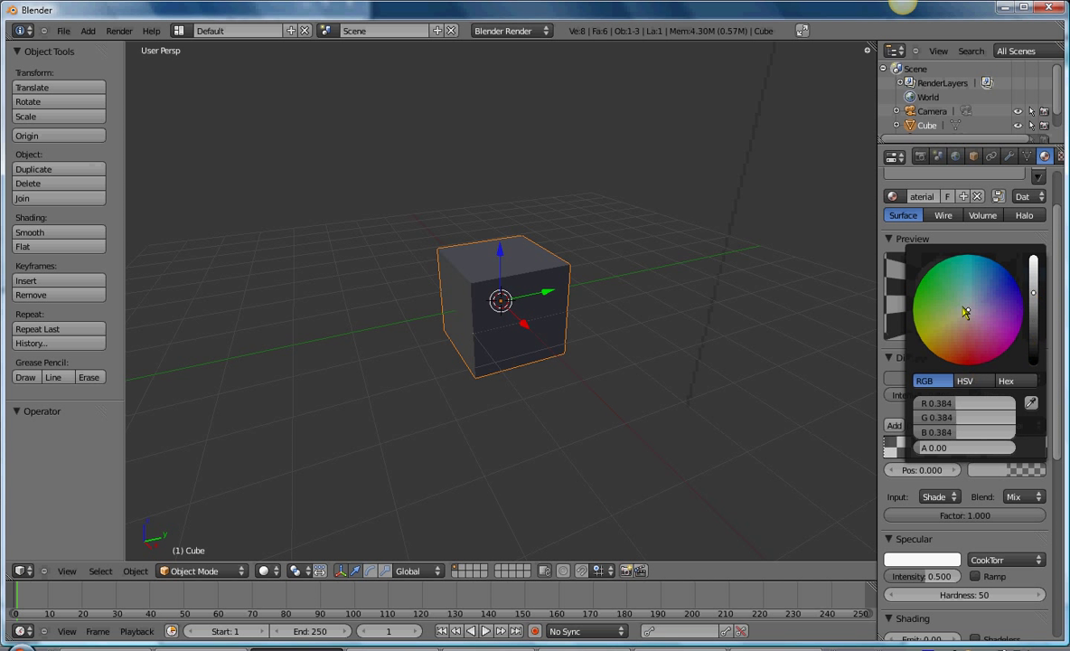
click(919, 287)
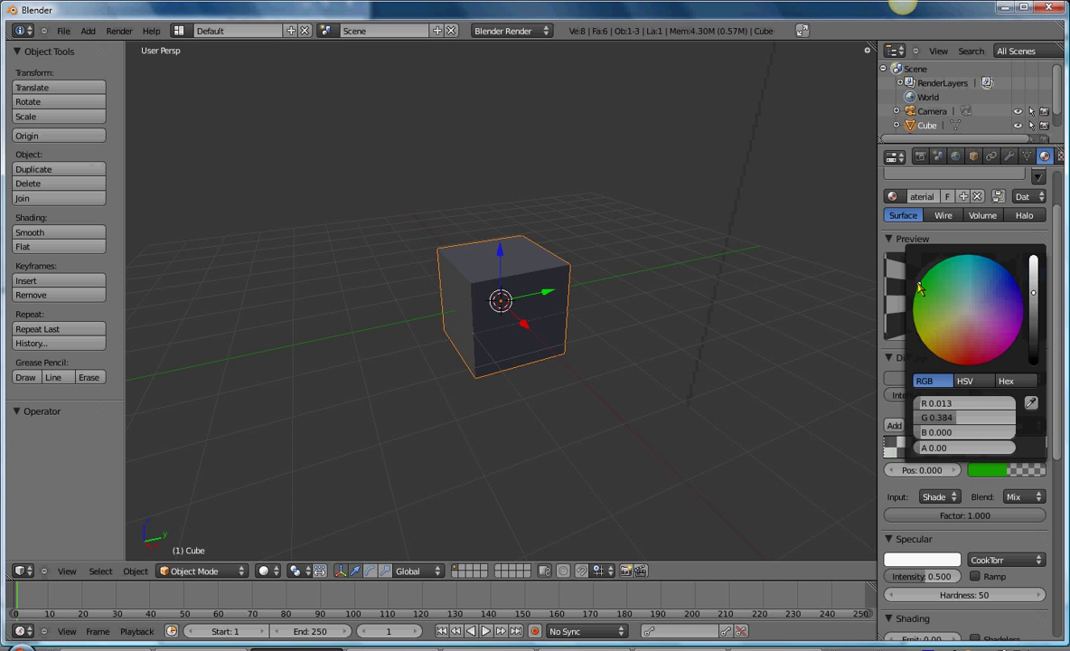
click(1036, 470)
click(929, 358)
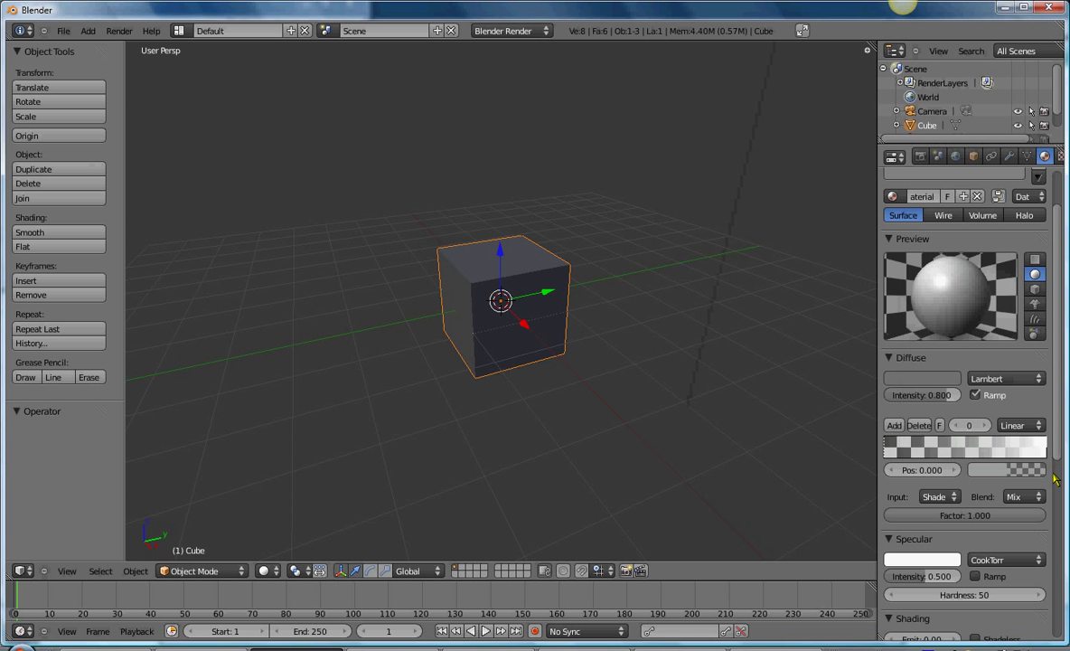
drag(1044, 448, 992, 455)
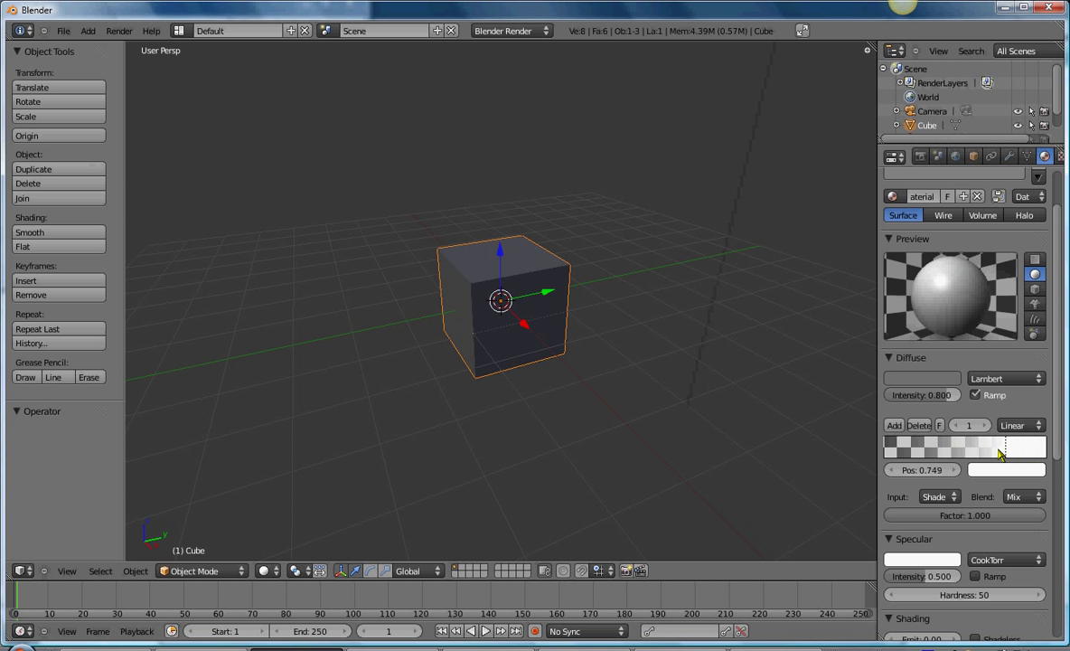
Make the second ramp stop a darker green and slide it to position 0.945
click(1003, 469)
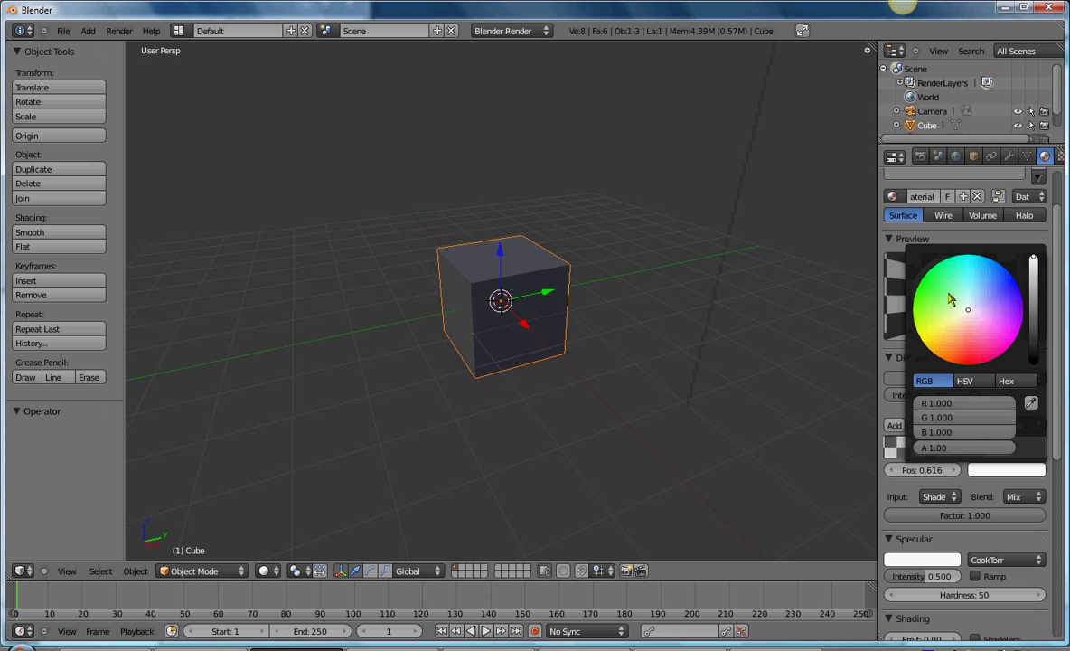
drag(956, 298, 922, 282)
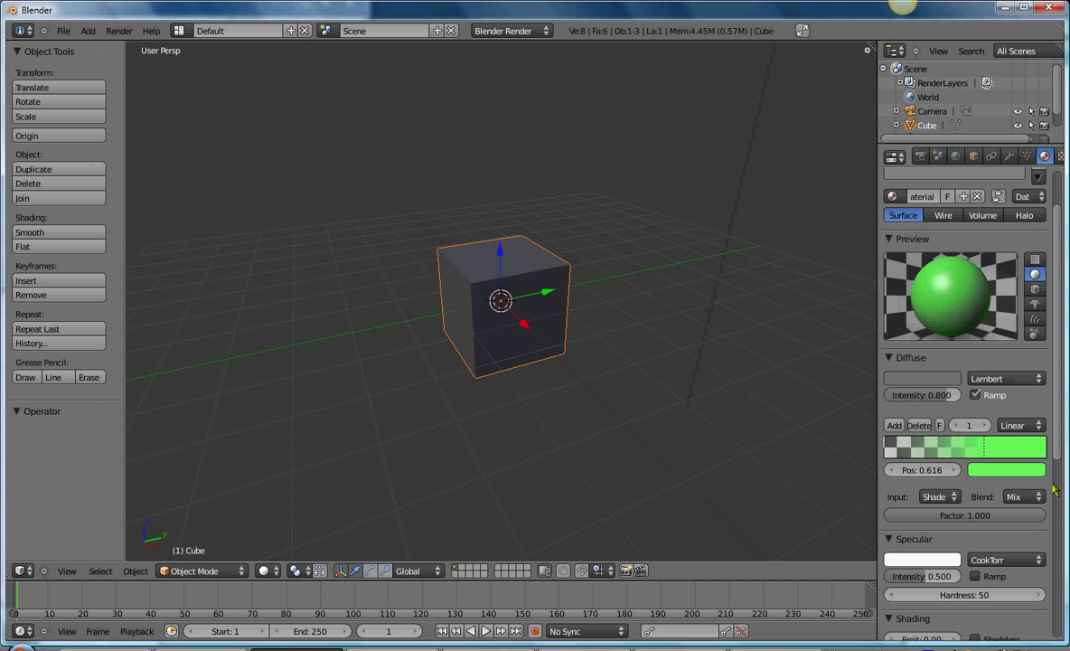
click(1006, 469)
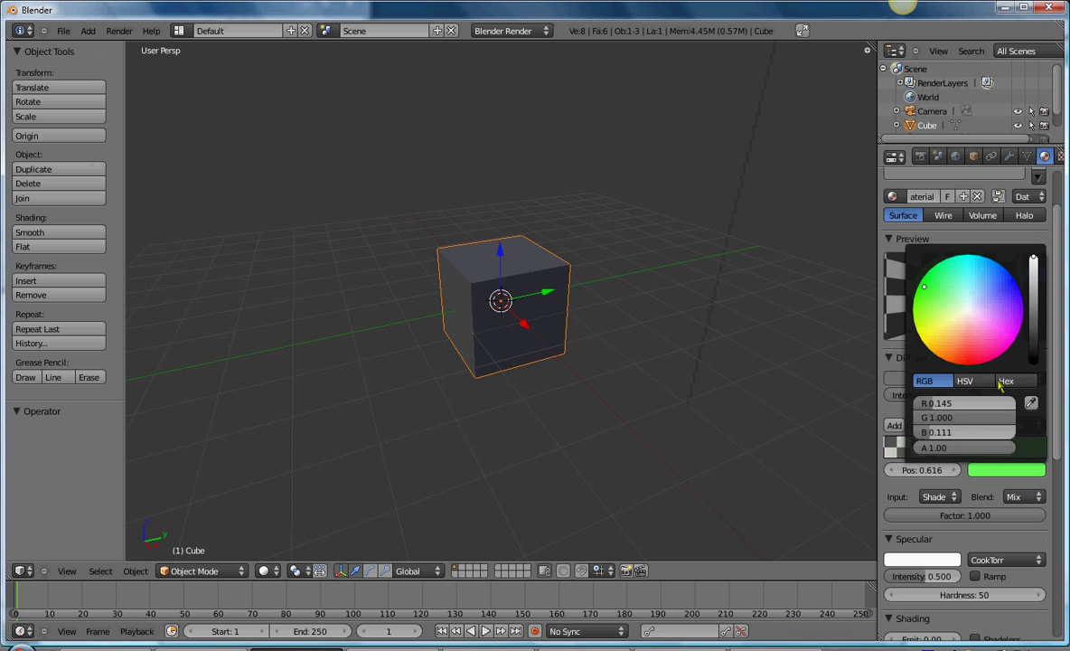
click(960, 340)
drag(969, 364, 926, 292)
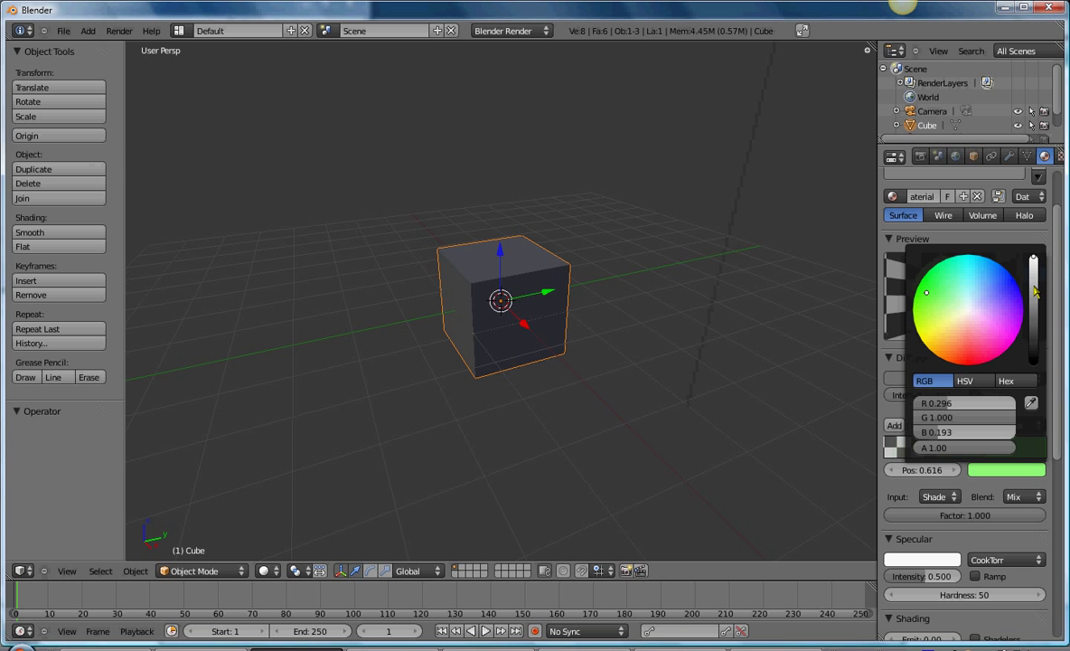
drag(1036, 291, 1039, 287)
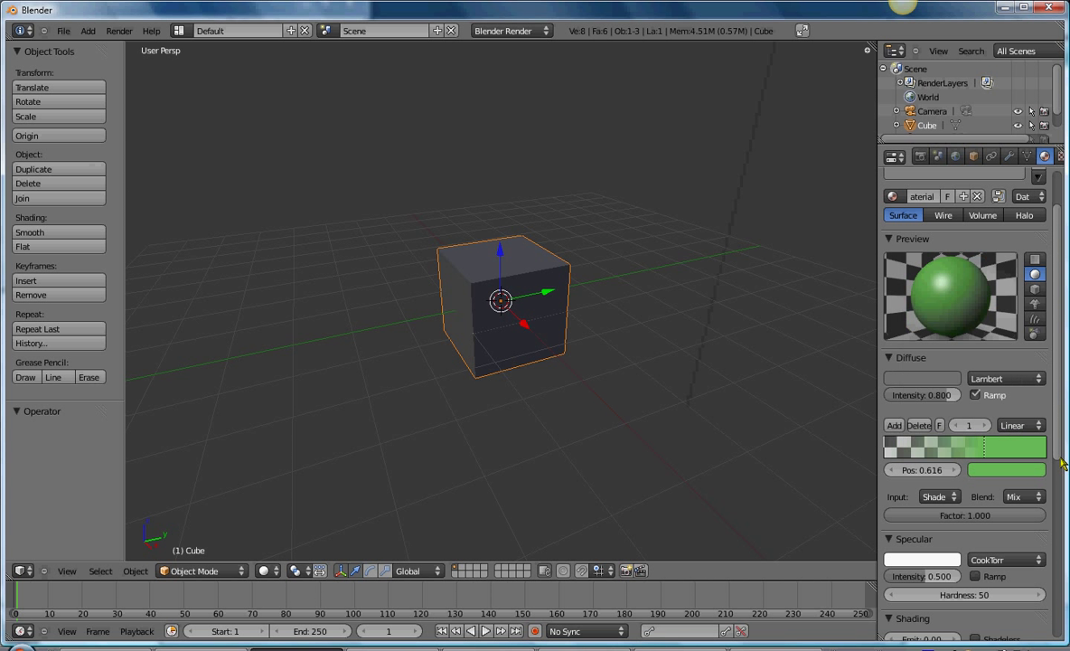
mouse_move(989, 454)
mouse_down()
mouse_move(918, 453)
mouse_move(1038, 455)
mouse_up()
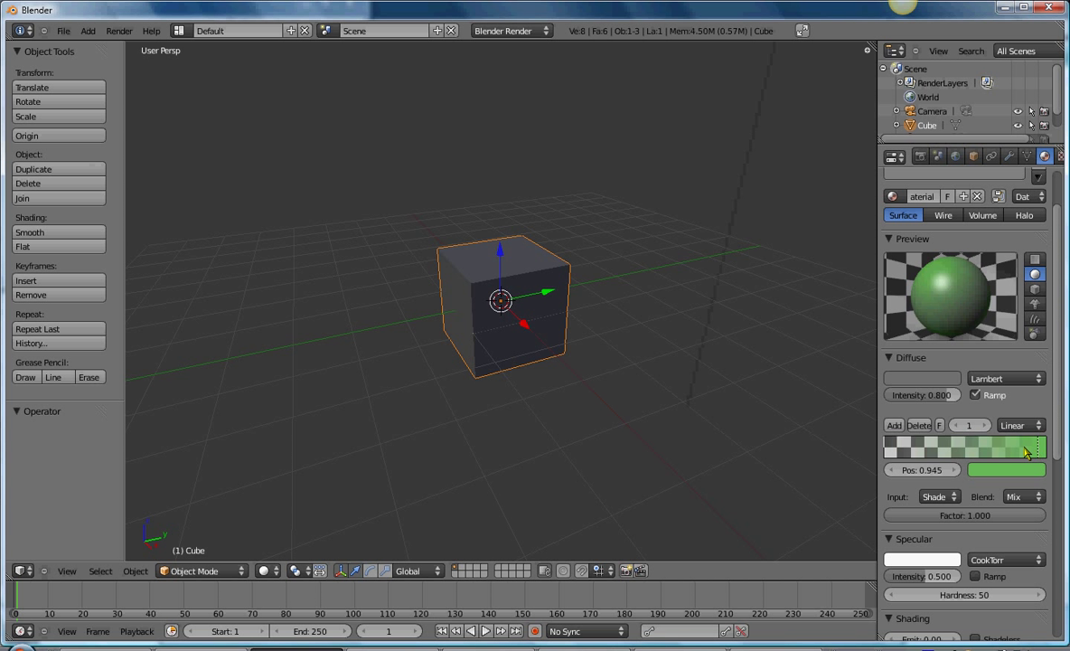
Test-render the cube, move the green ramp stop to position 0.037, and render again
key(F12)
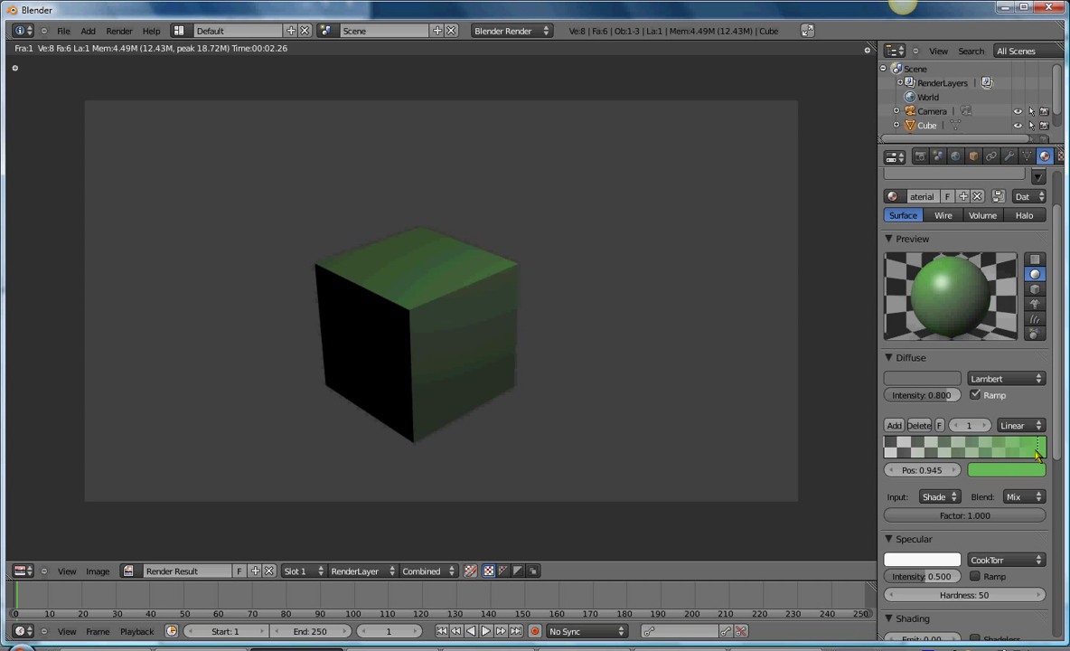
drag(1041, 455, 889, 455)
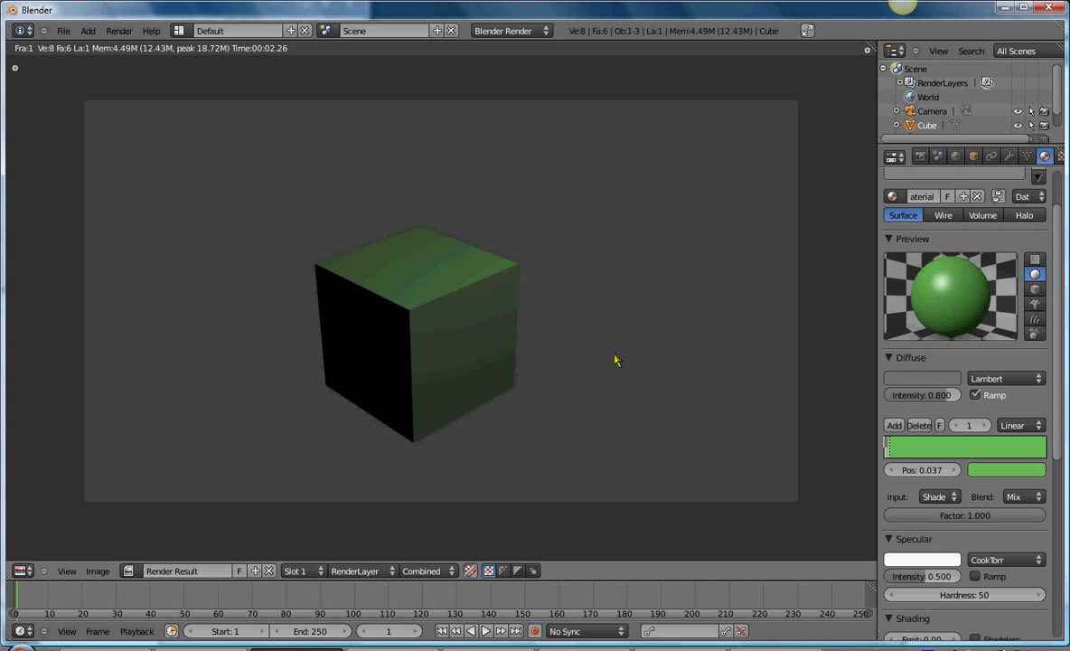
key(F12)
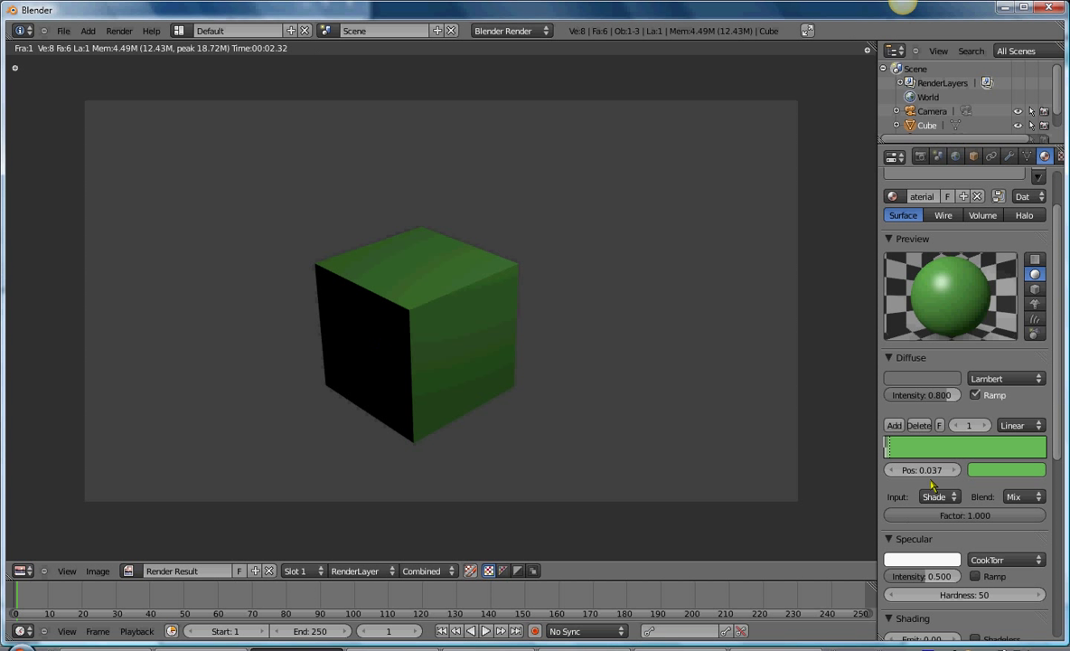
Switch the main area back to the 3D View
scroll(955, 353, down, 3)
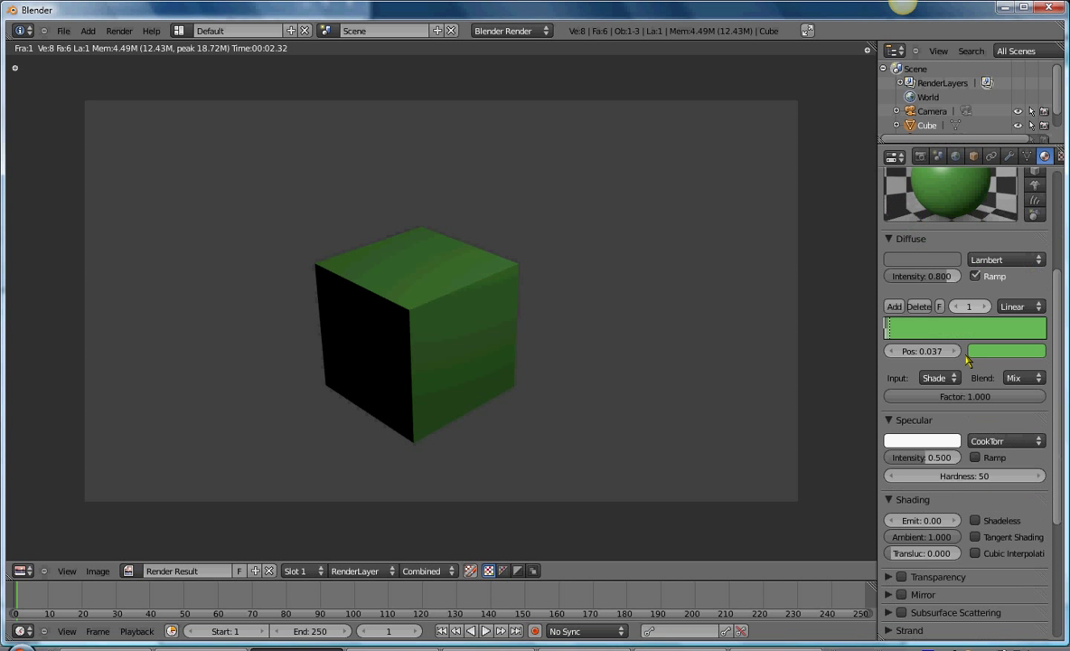
scroll(967, 353, down, 3)
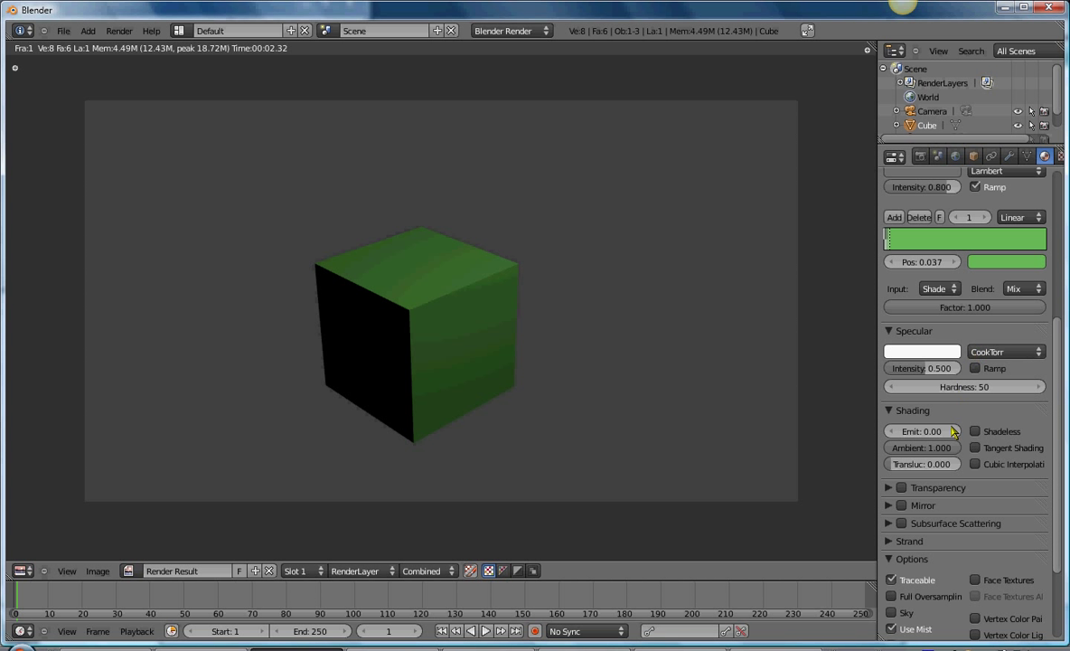
click(20, 570)
click(29, 518)
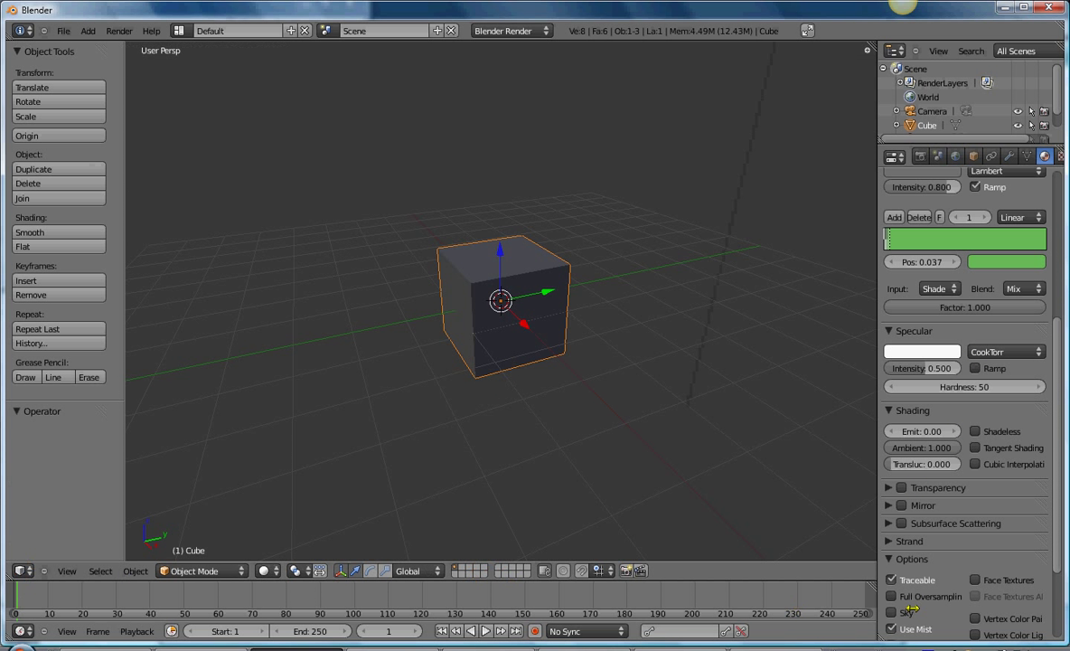
Enable Z Transparency with Alpha 0.070 and test-render the nearly invisible cube
click(901, 488)
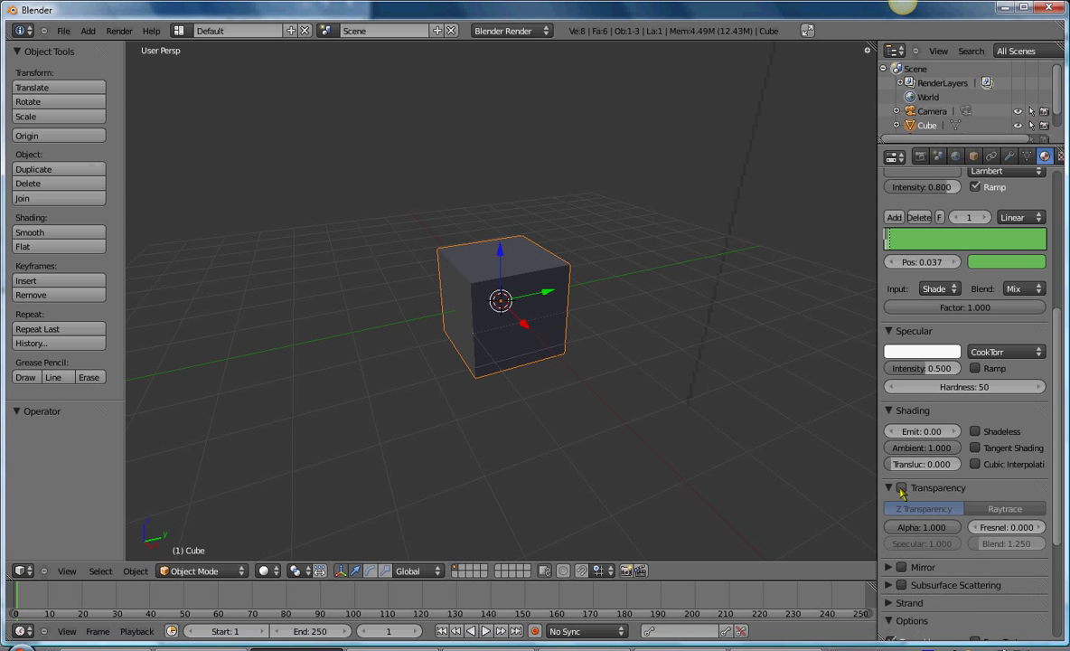
click(901, 488)
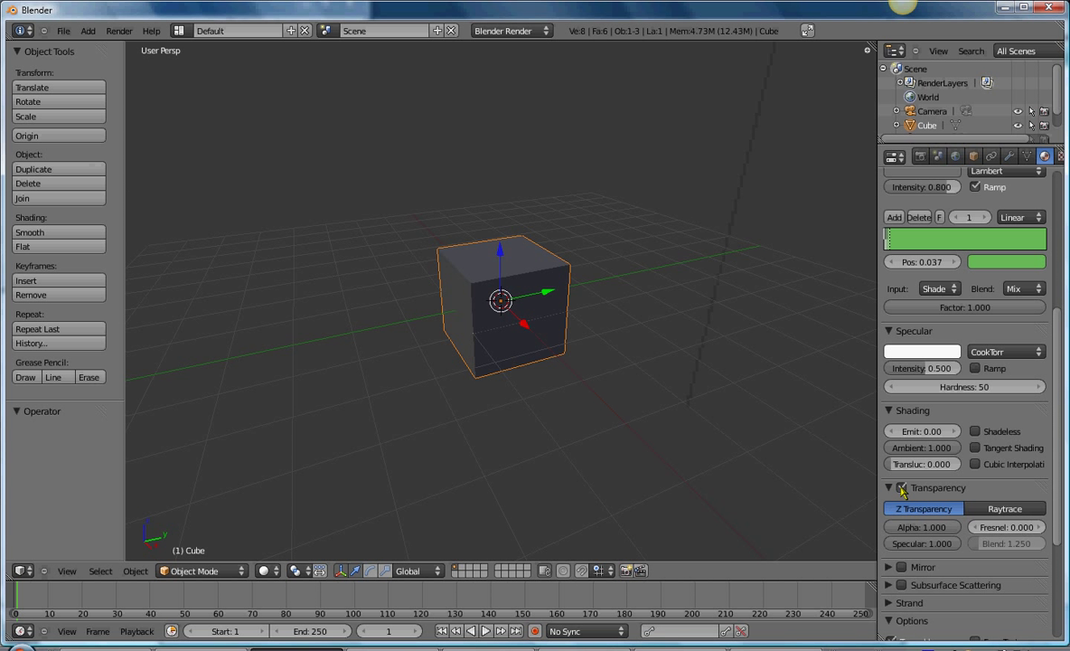
drag(949, 533, 938, 534)
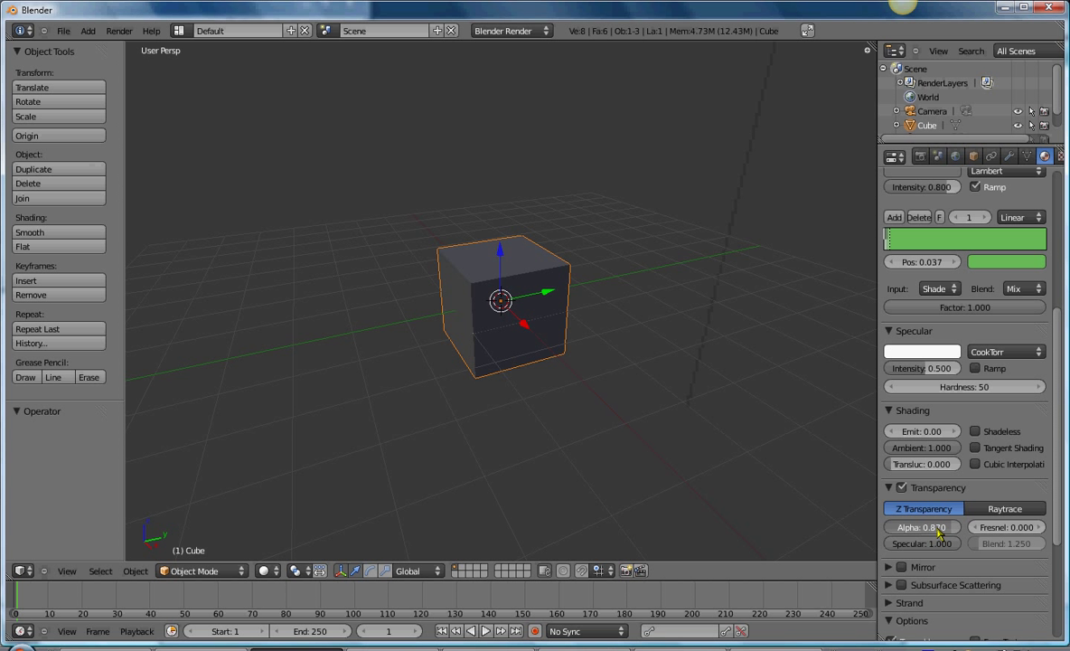
drag(938, 533, 923, 536)
drag(916, 539, 878, 540)
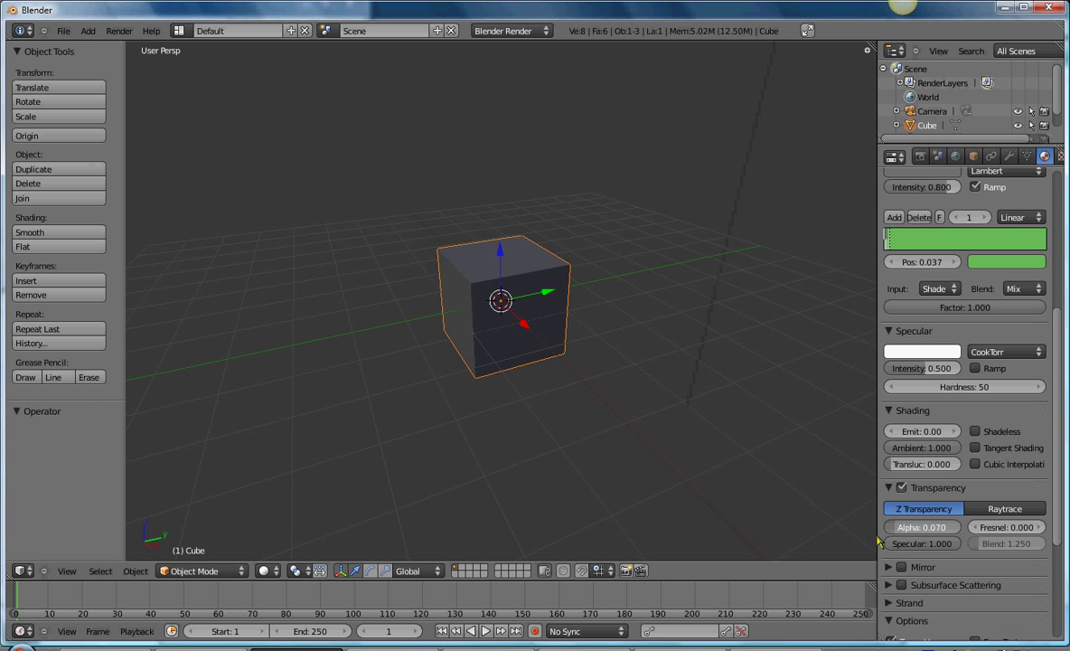
key(F12)
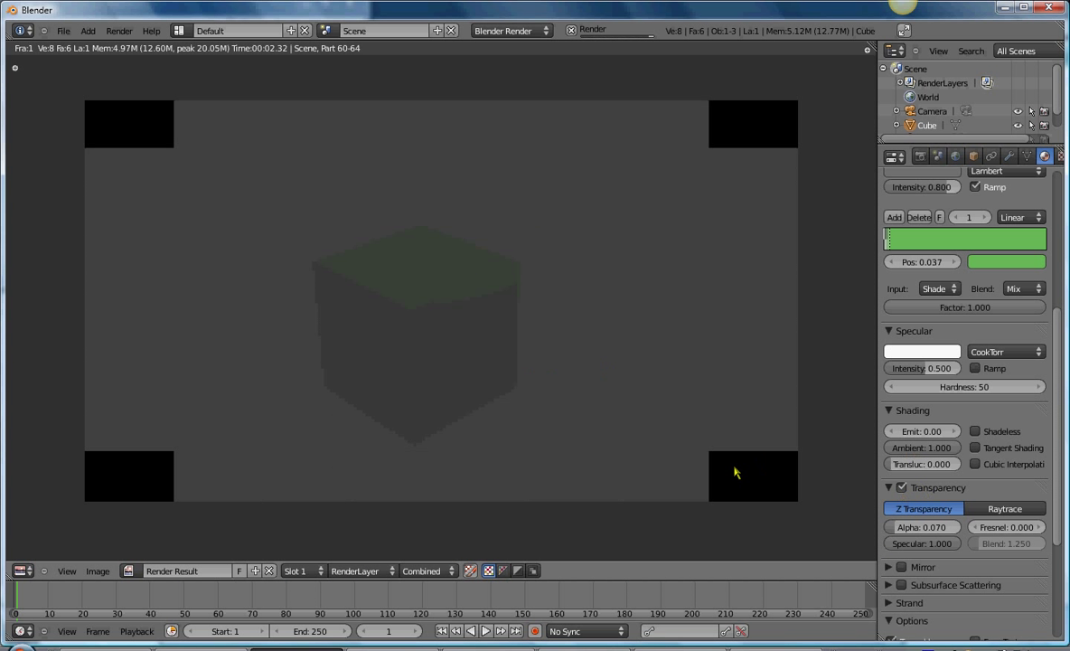
Raise Alpha to 0.690, render the semi-transparent green cube, and return to the 3D View
click(22, 570)
click(27, 533)
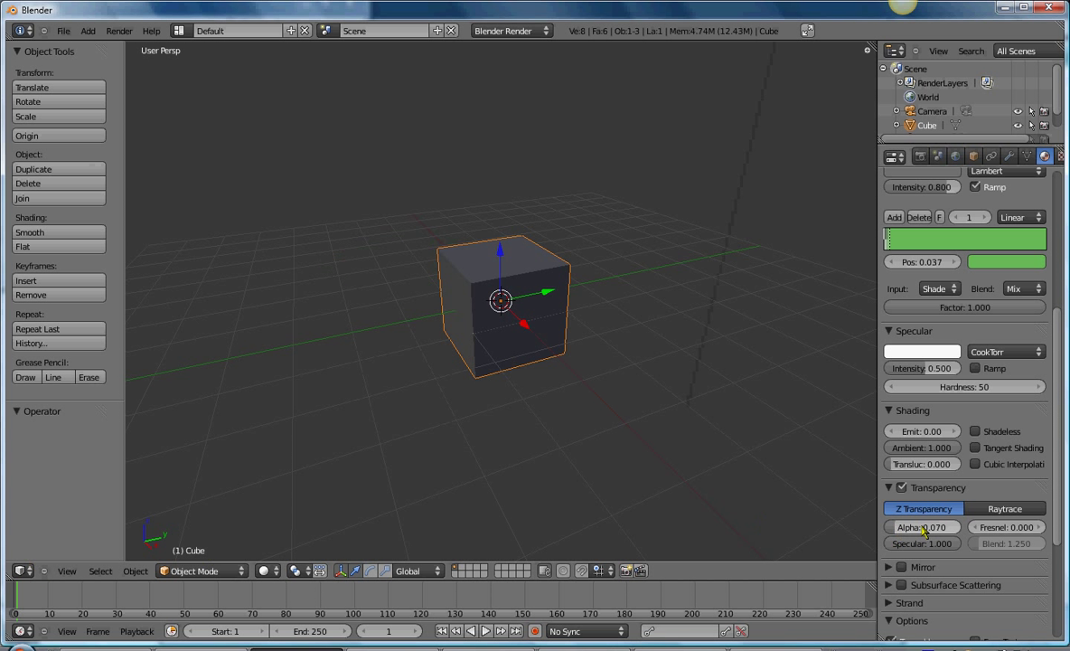
drag(904, 527, 947, 533)
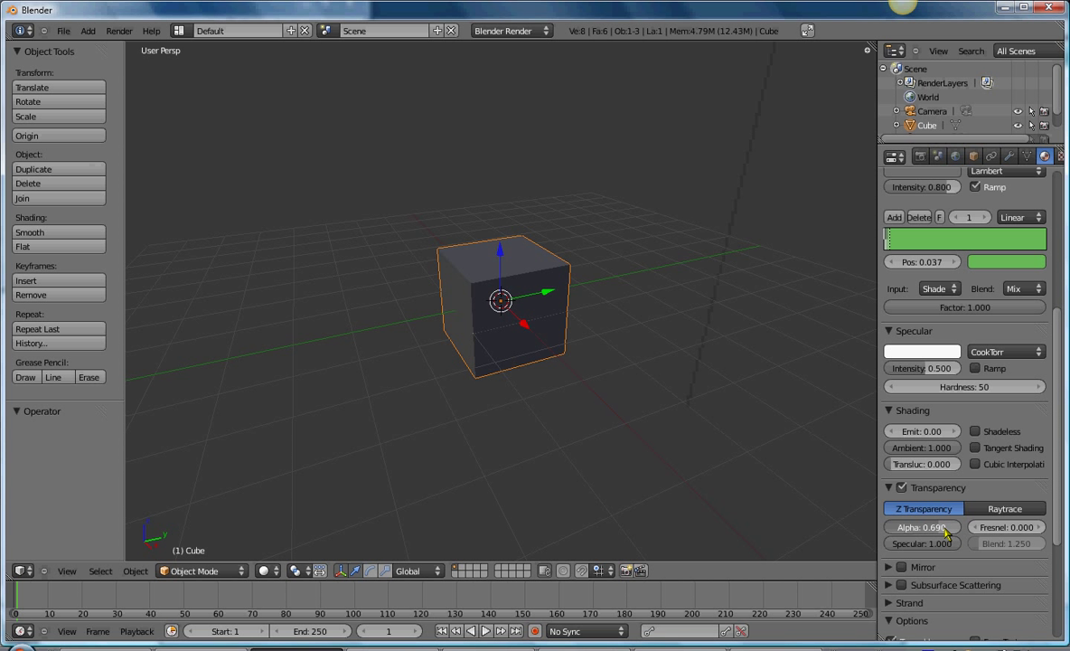
key(F12)
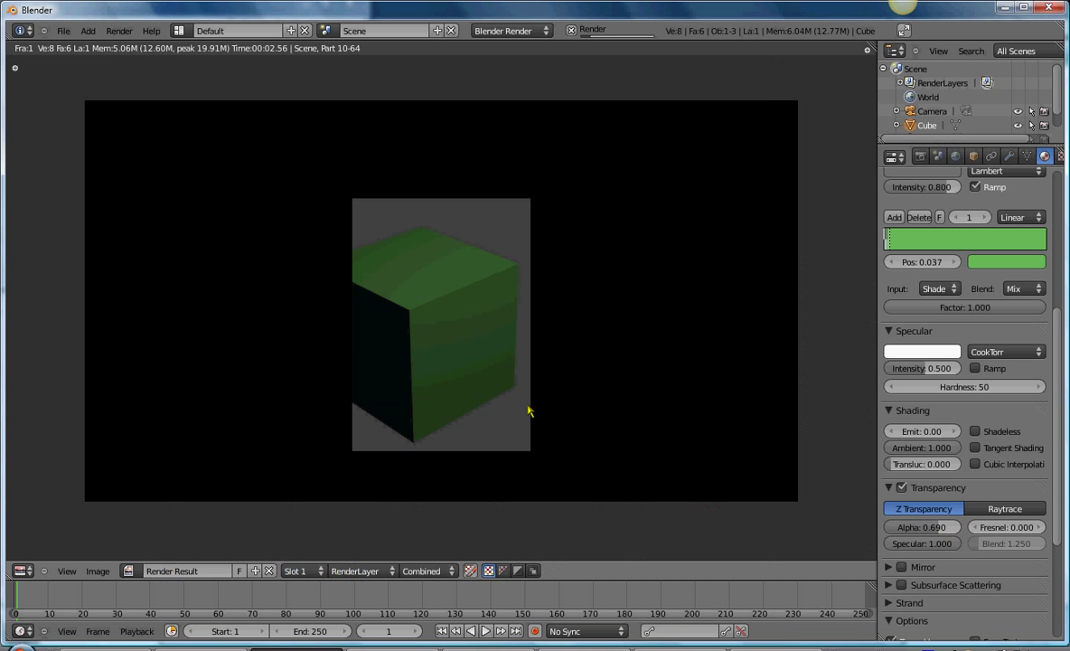
click(27, 573)
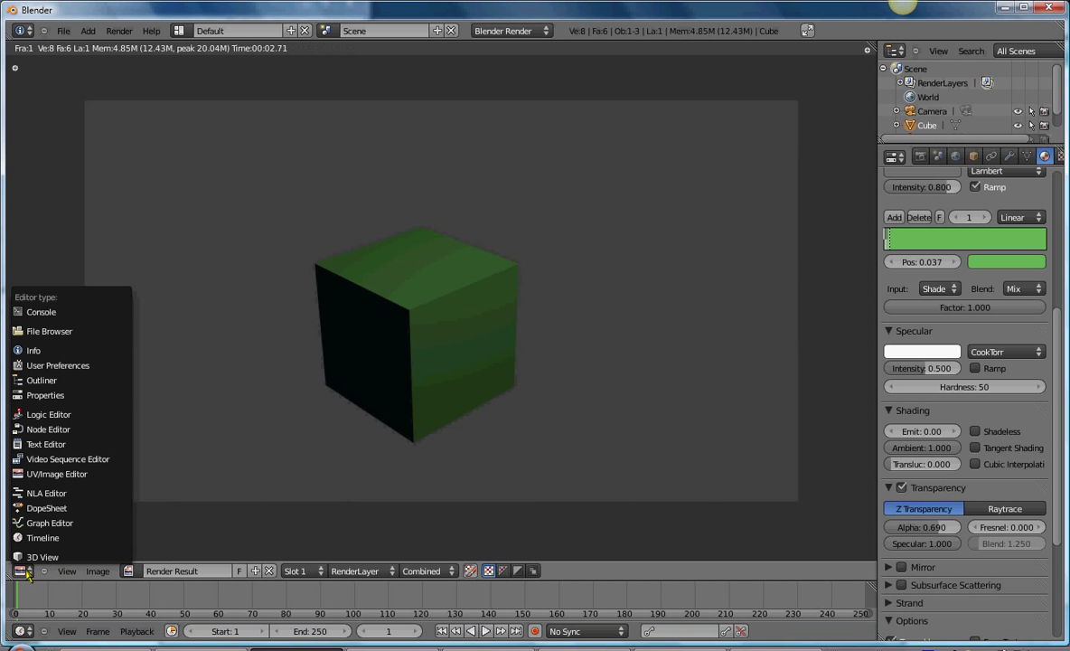
click(31, 517)
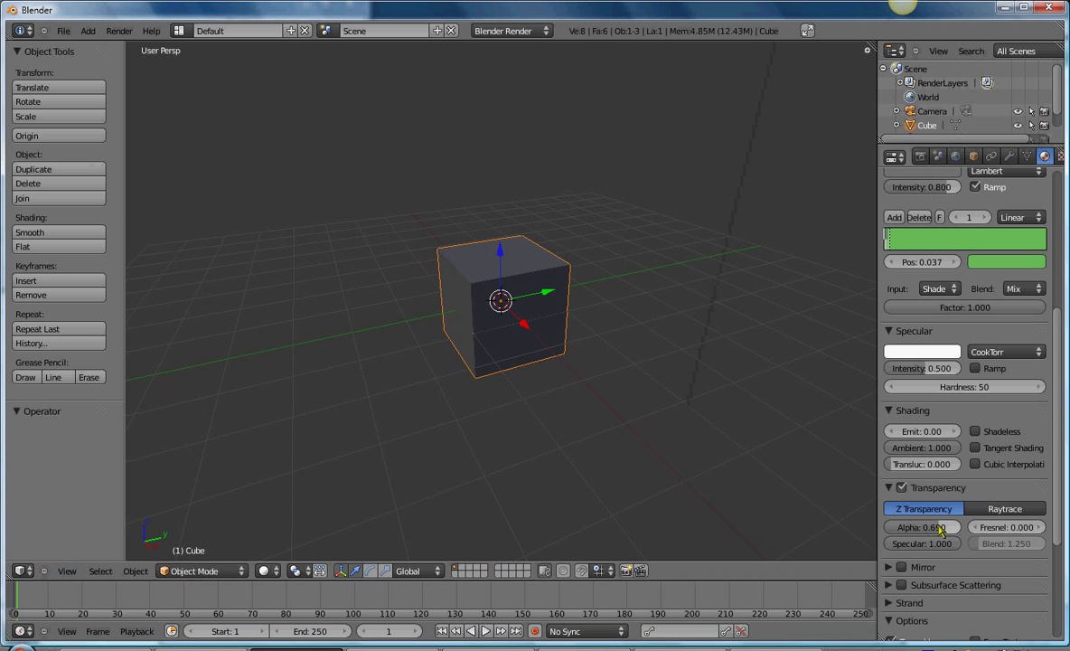
Restore Alpha to 1.000 and raise Specular Intensity to about 0.78
drag(922, 531, 954, 531)
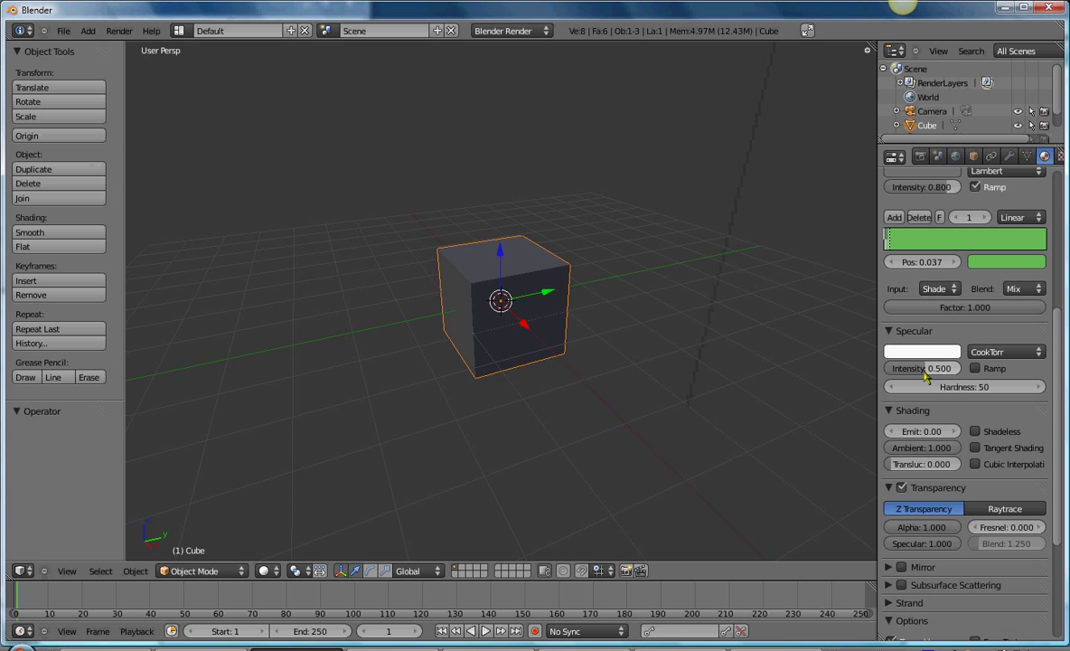
drag(927, 374, 836, 347)
drag(1064, 307, 1061, 234)
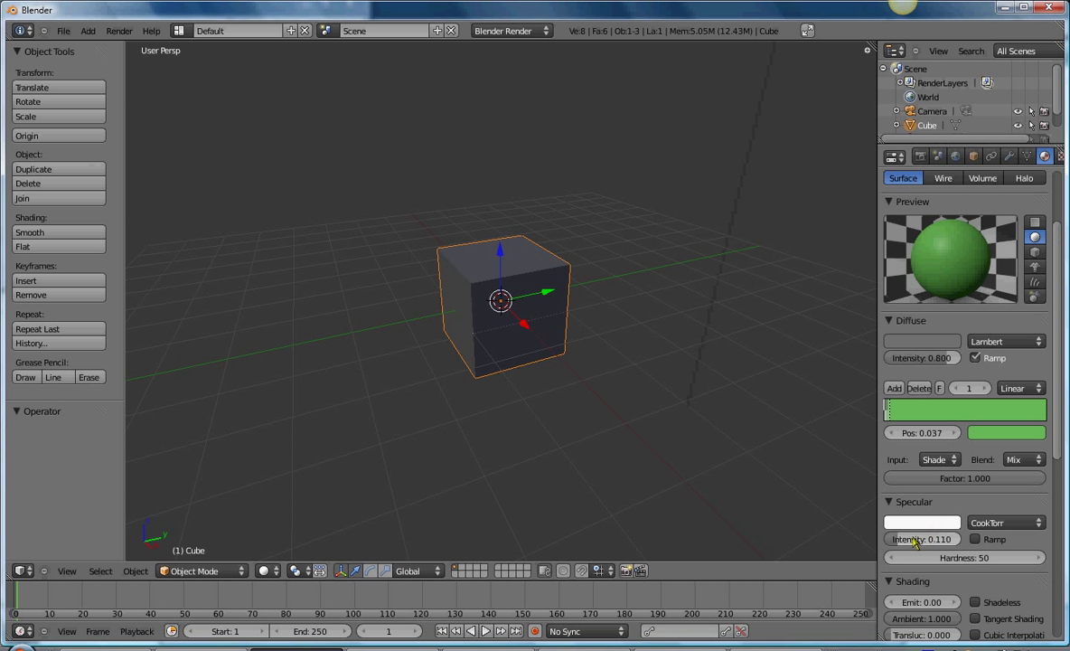
drag(940, 539, 951, 540)
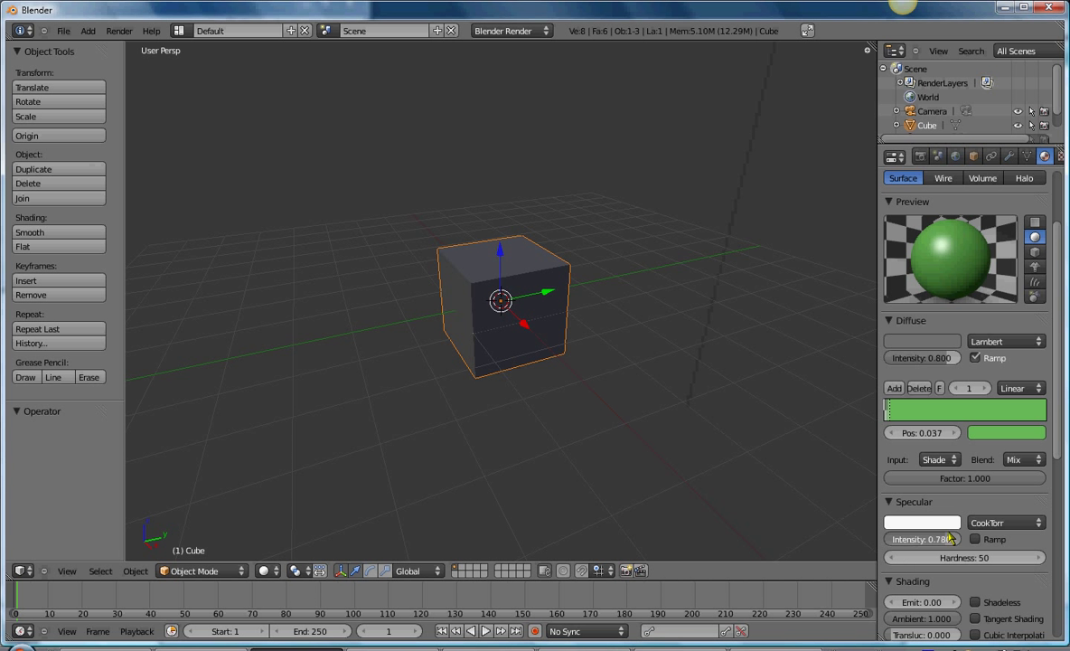